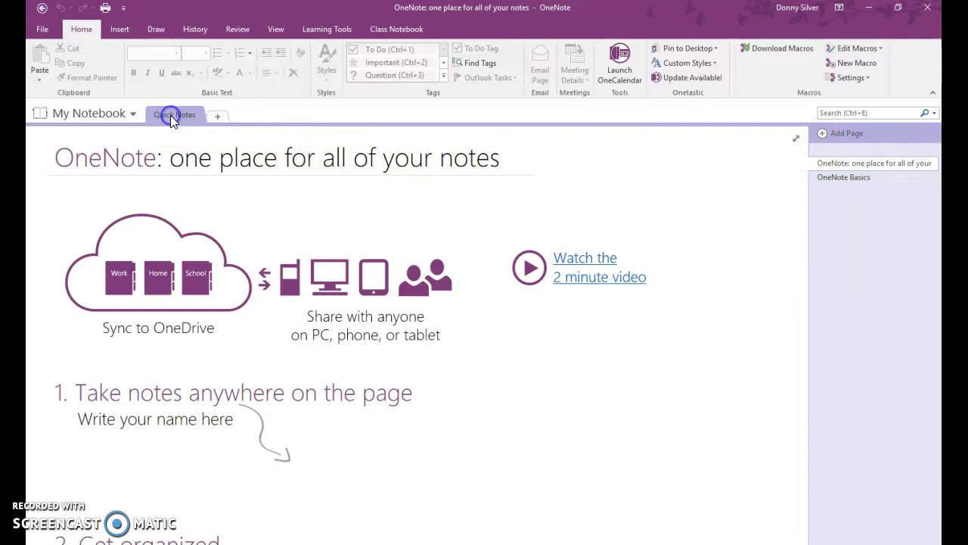
Check where My Notebook is stored by viewing its file path in the notebook information
left_click(840, 168)
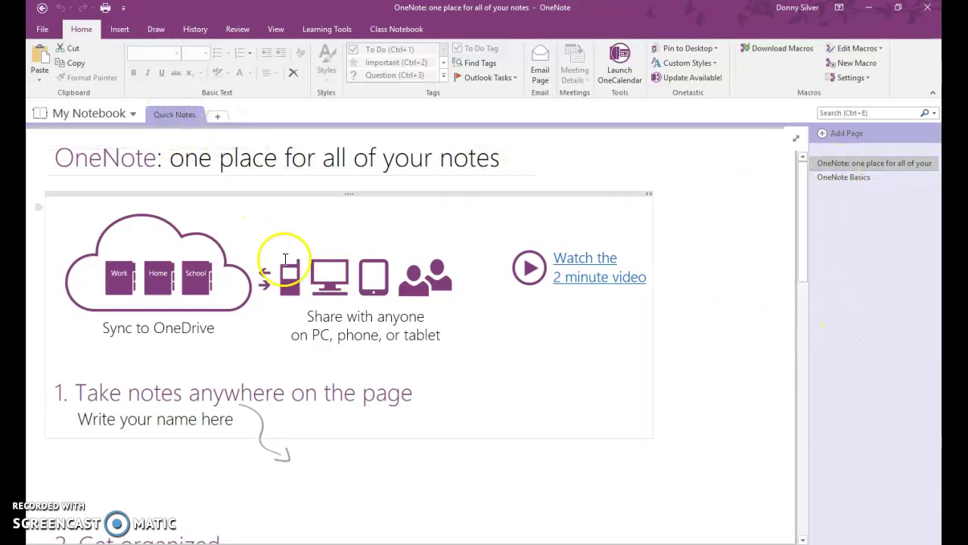
left_click(80, 113)
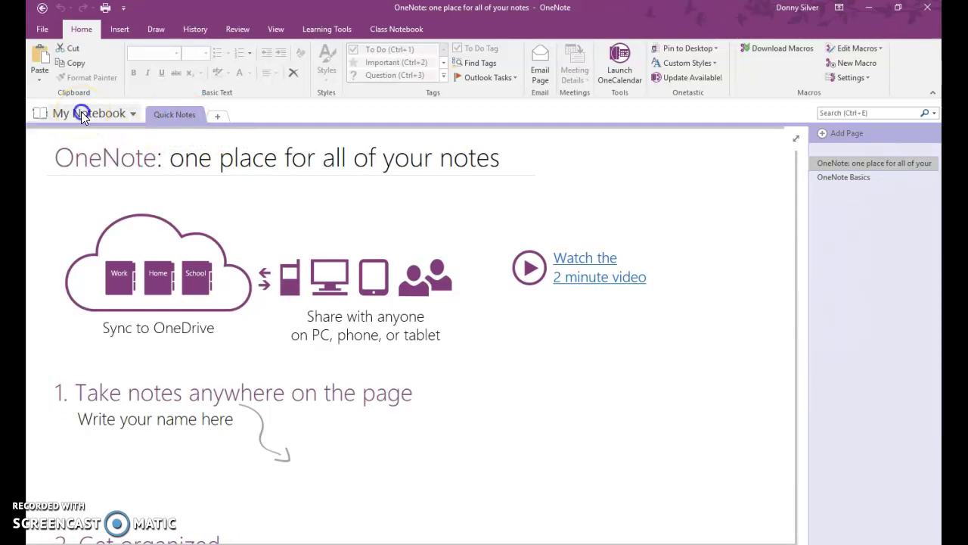
left_click(95, 112)
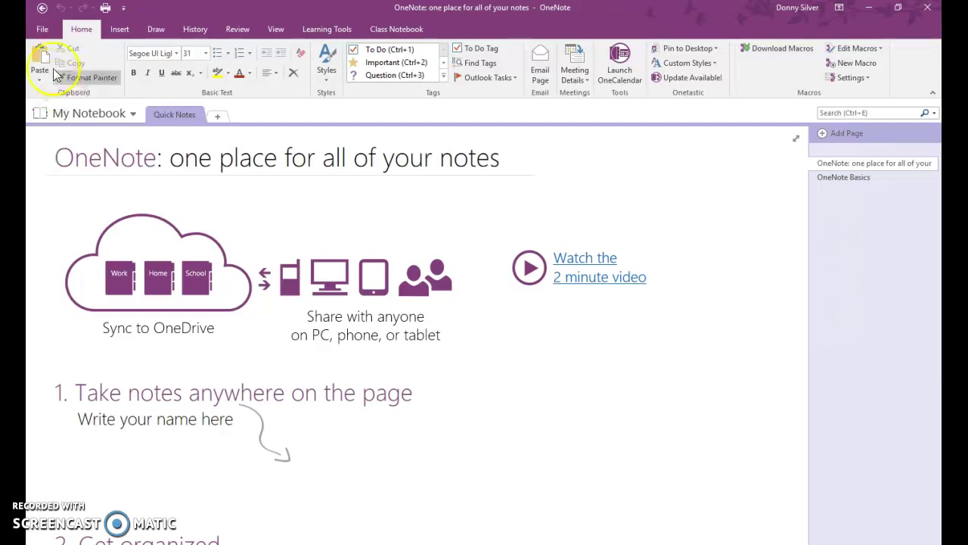
left_click(43, 30)
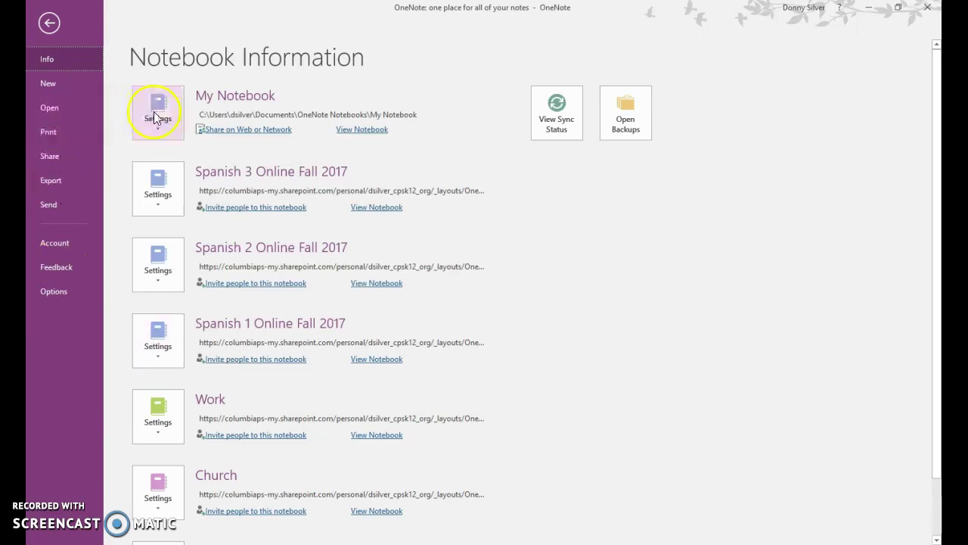
left_click(204, 115)
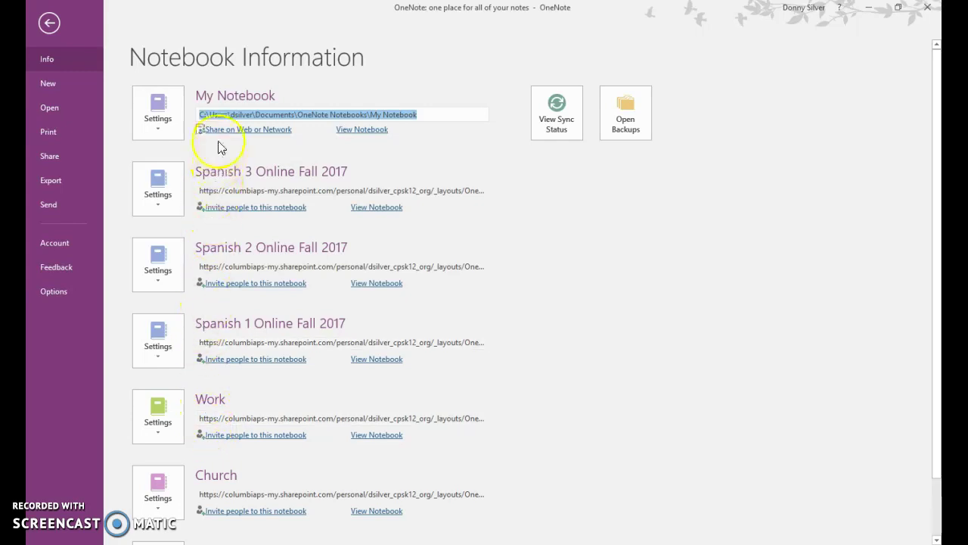
left_click(47, 22)
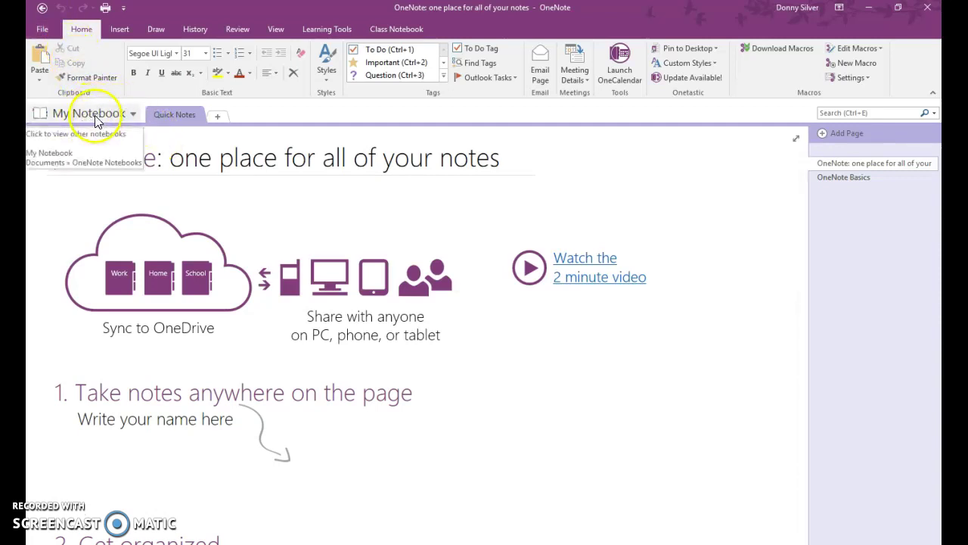
left_click(34, 30)
left_click(50, 180)
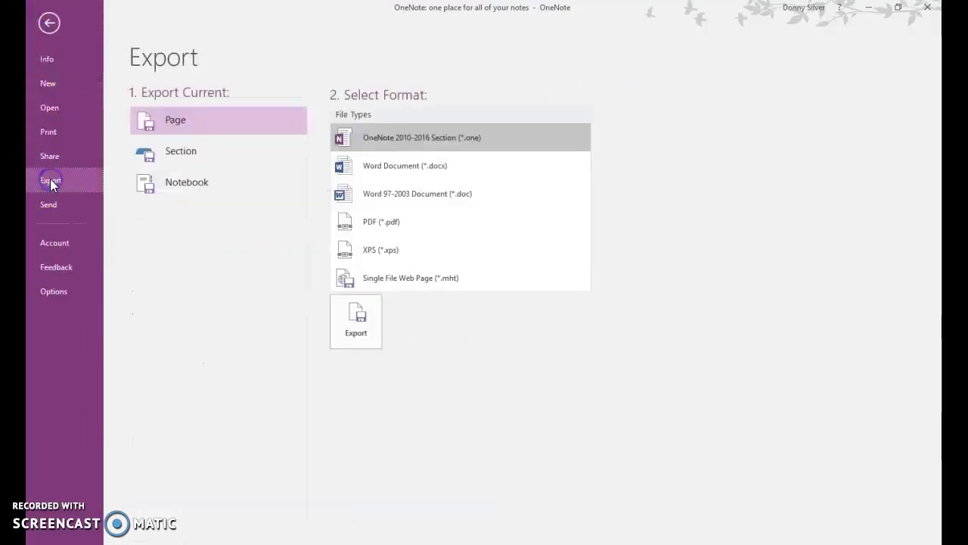
left_click(175, 187)
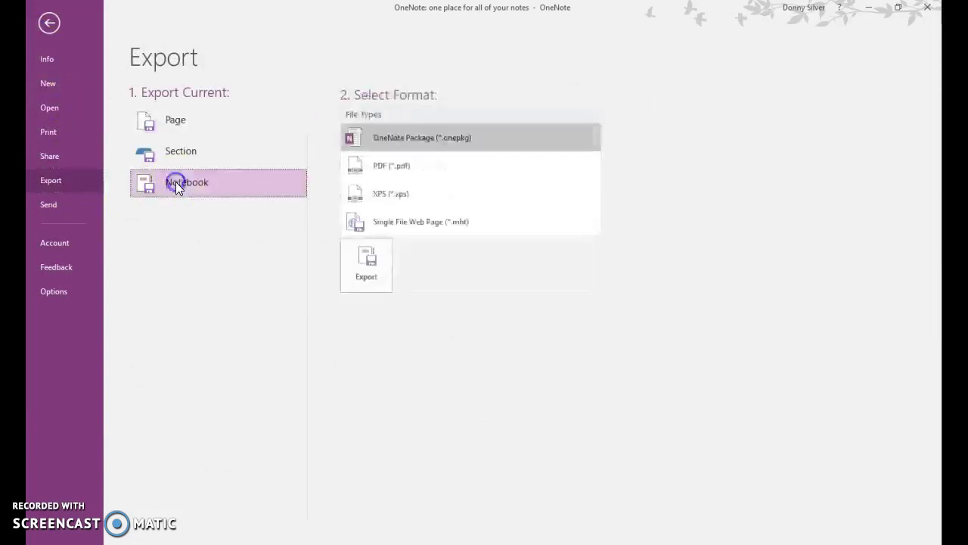
left_click(184, 183)
left_click(373, 140)
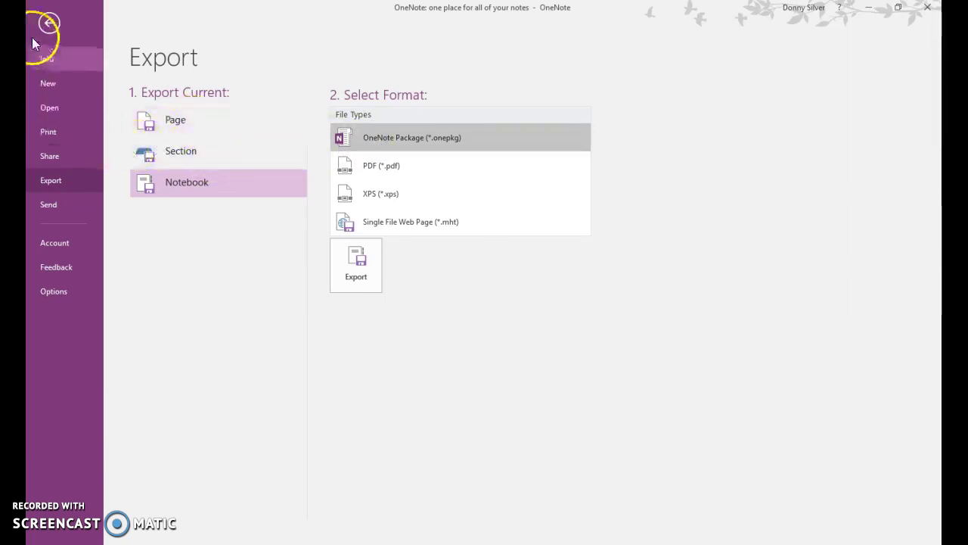
left_click(49, 24)
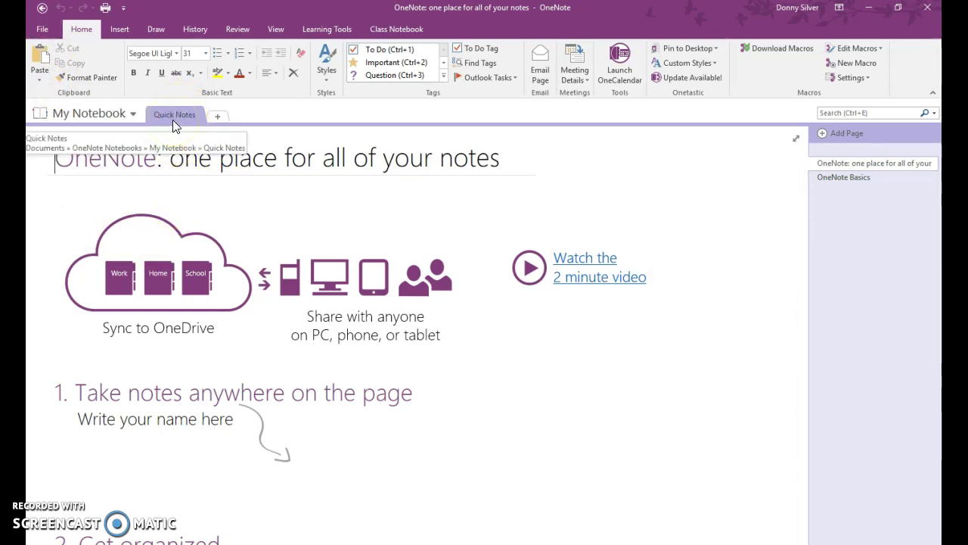
Open the OneNote Basics page and review the list of open notebooks, keeping My Notebook as the current one
left_click(826, 179)
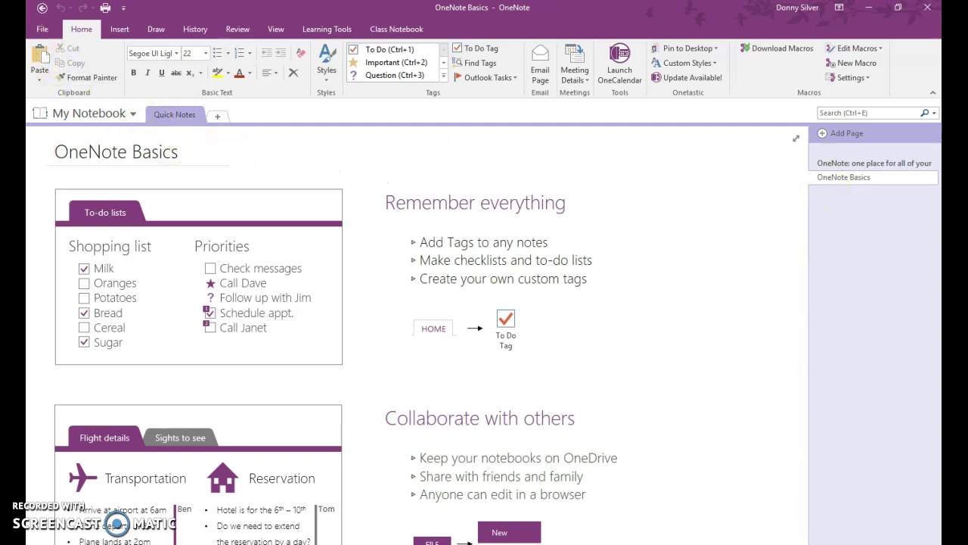
left_click(36, 31)
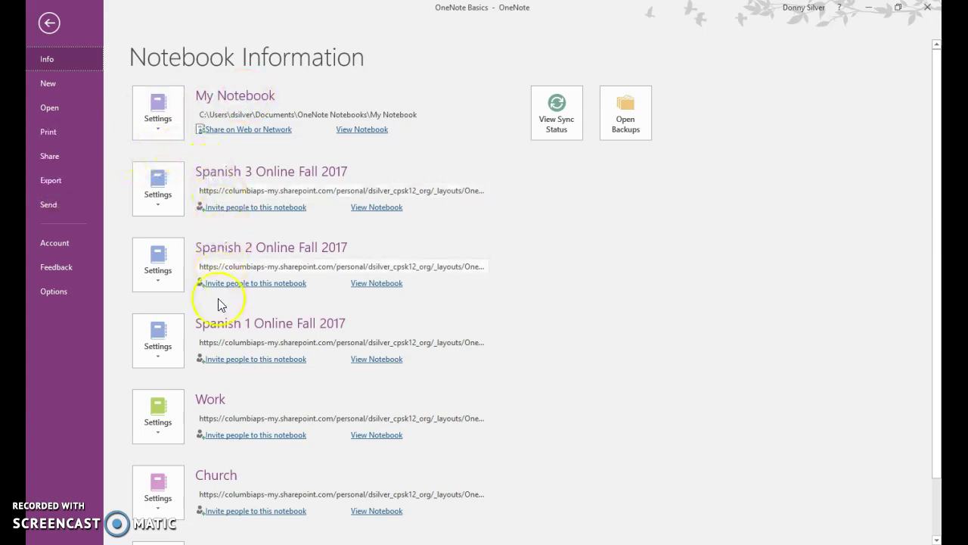
left_click(49, 25)
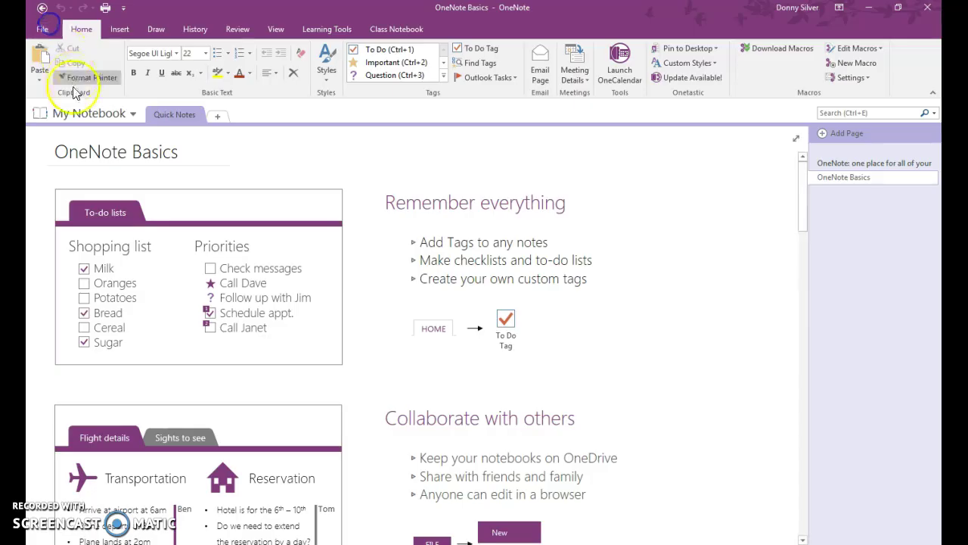
left_click(92, 113)
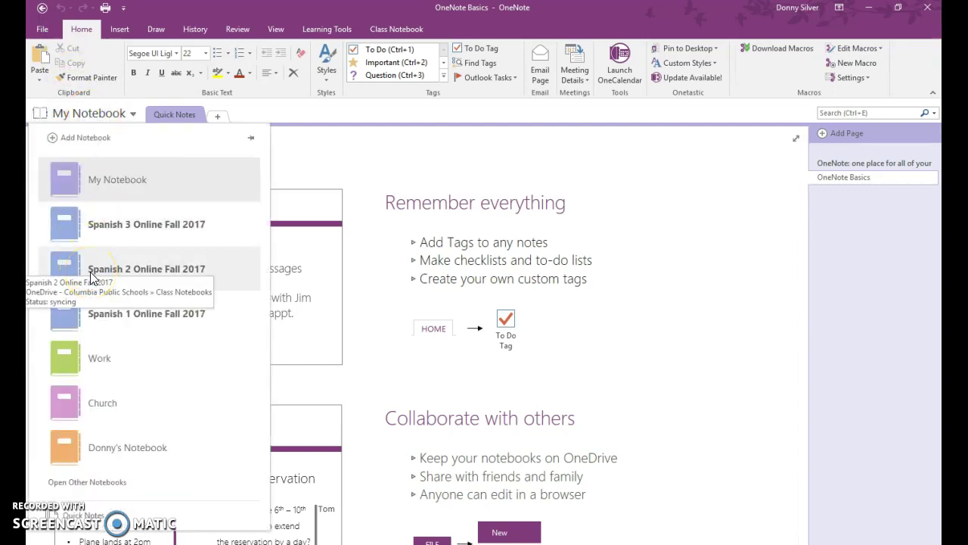
left_click(82, 172)
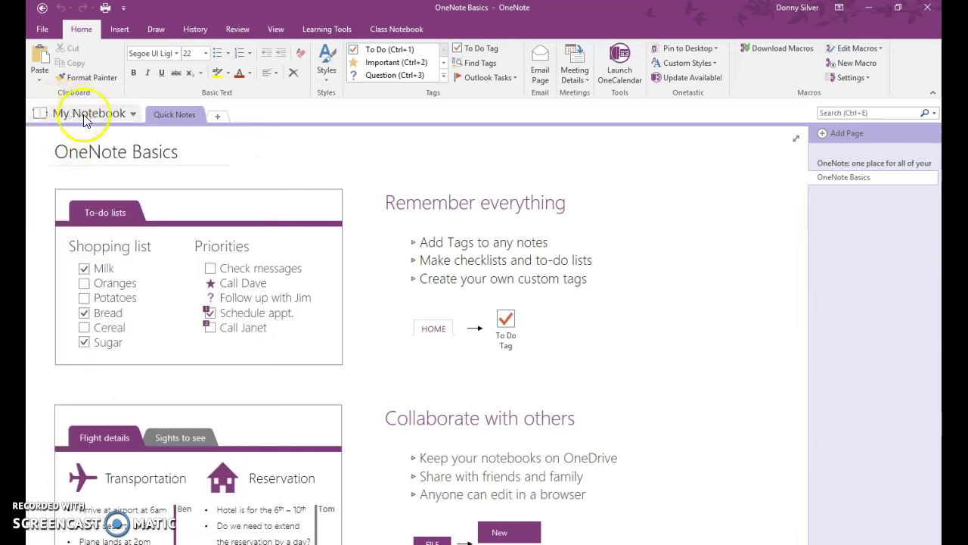
Start exporting the entire current notebook in the OneNote Package (*.onepkg) format
left_click(46, 28)
left_click(73, 177)
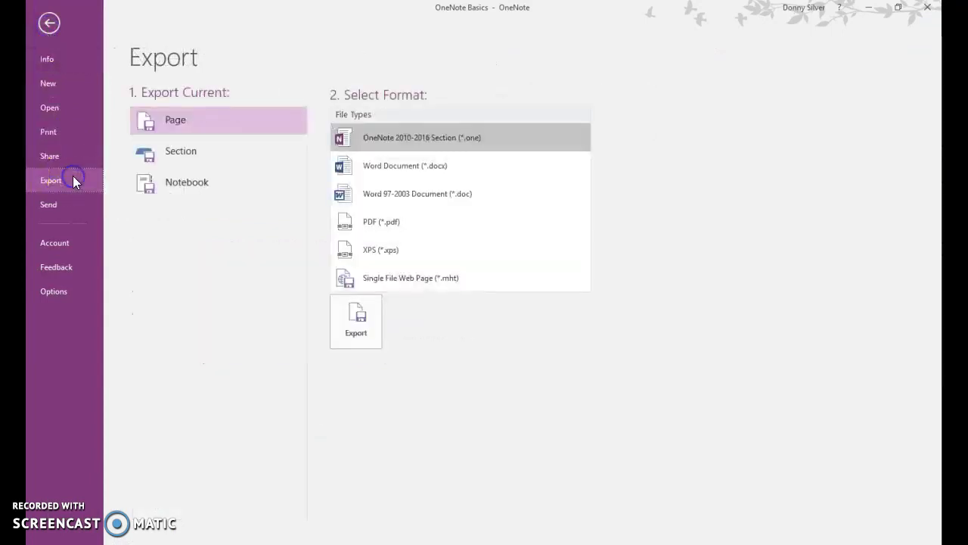
left_click(168, 184)
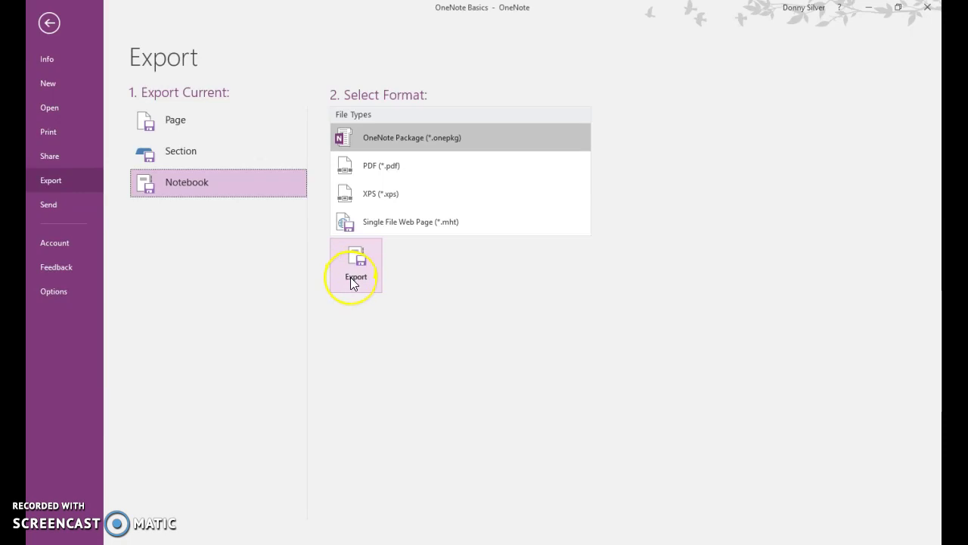
left_click(385, 138)
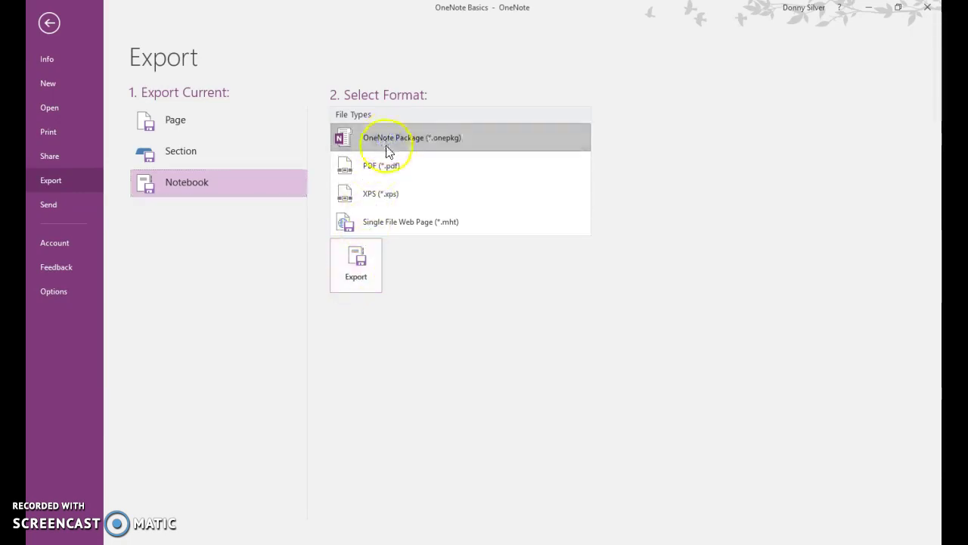
left_click(357, 260)
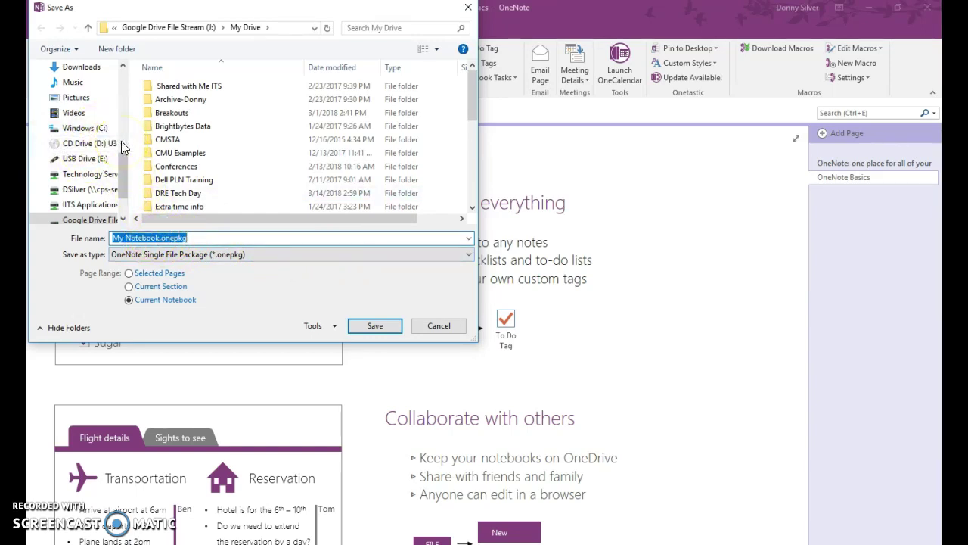
Save the exported package as My Notebook.onepkg in the Documents folder on USB Drive (E:)
left_click(122, 183)
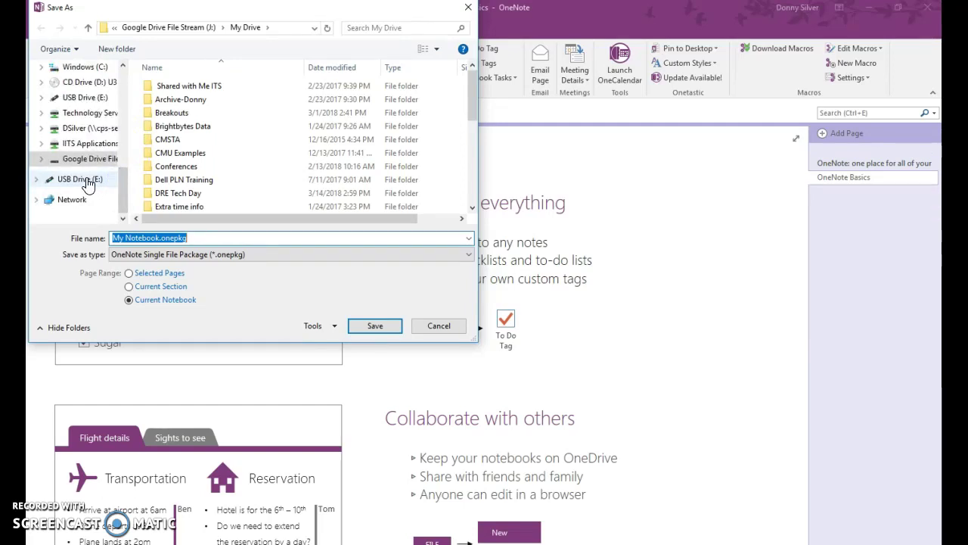
left_click(88, 184)
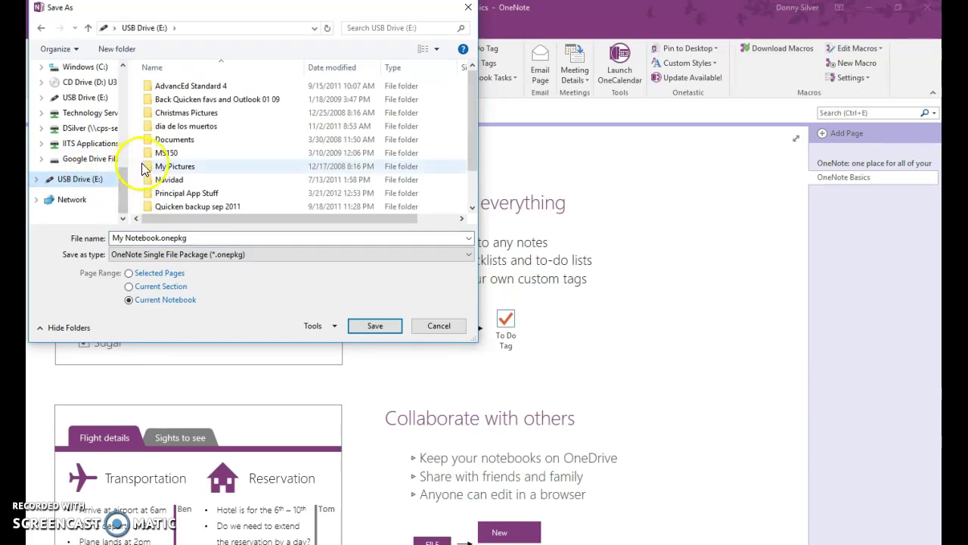
double_click(174, 142)
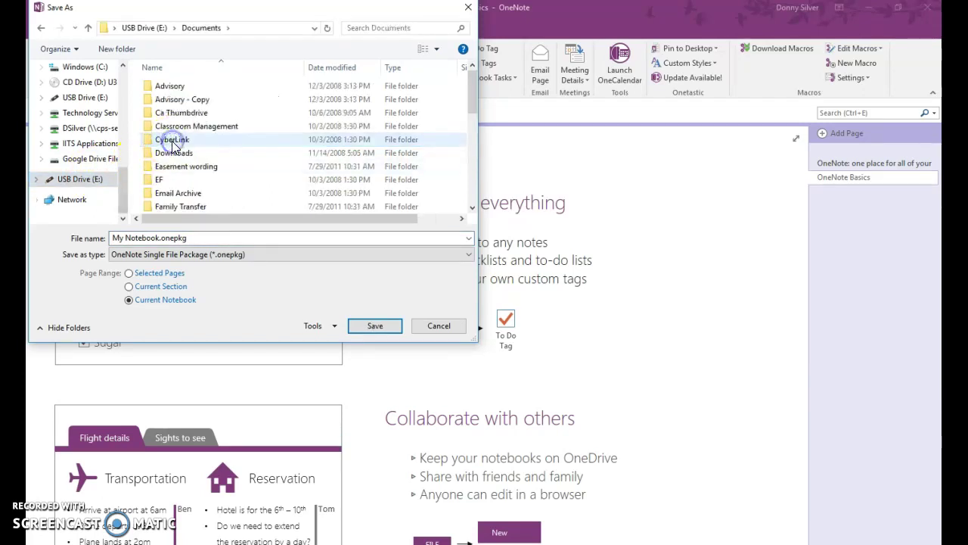
left_click(292, 155)
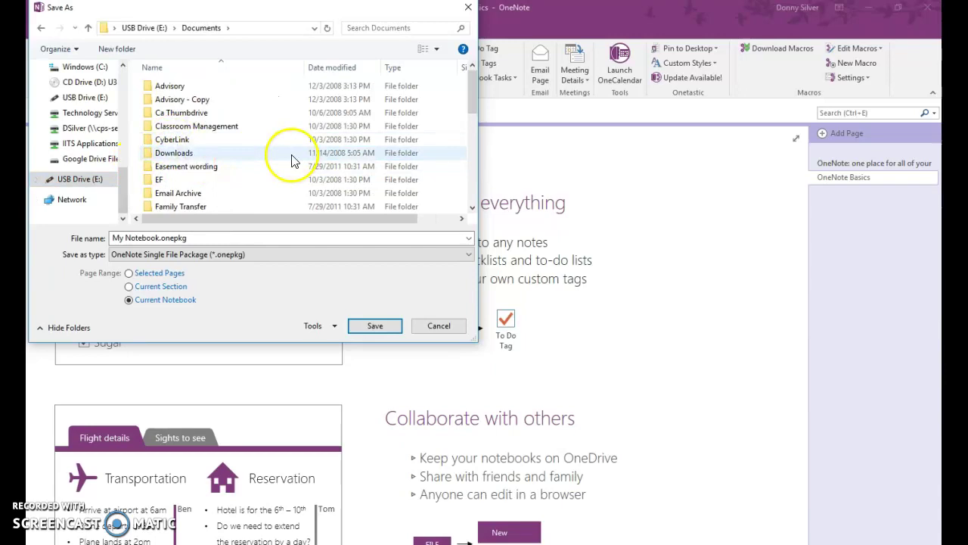
scroll(292, 162, "down", 2)
scroll(290, 164, "up", 2)
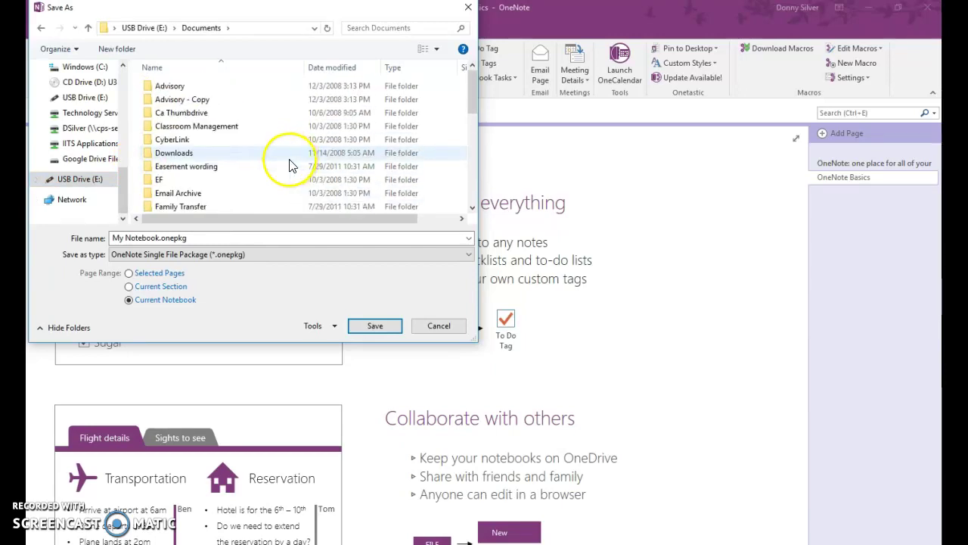
left_click(161, 254)
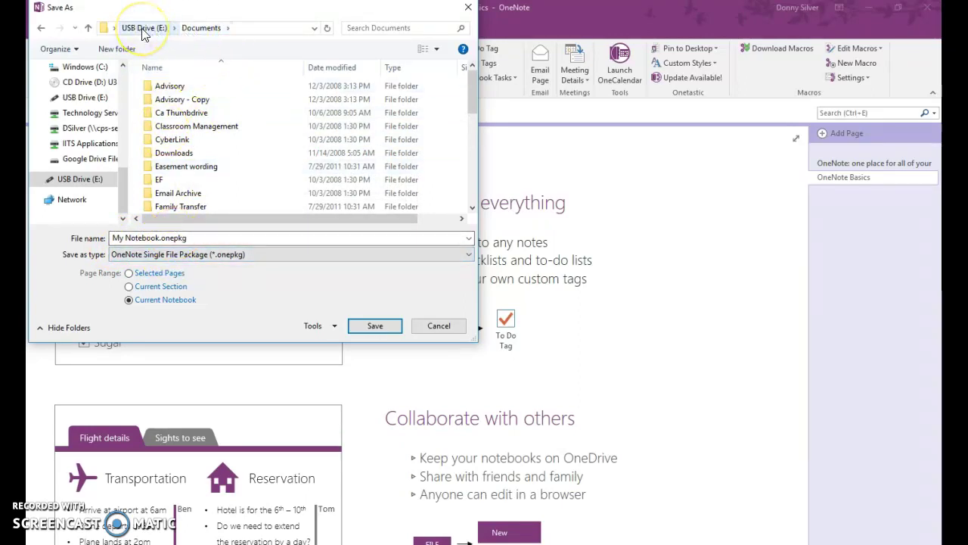
left_click(364, 327)
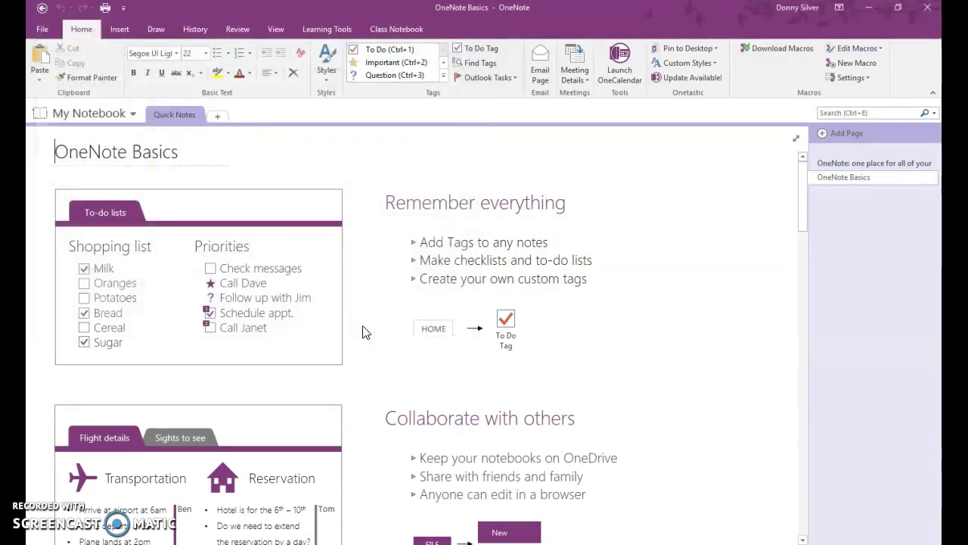
Open the notebook information overview for My Notebook
left_click(87, 111)
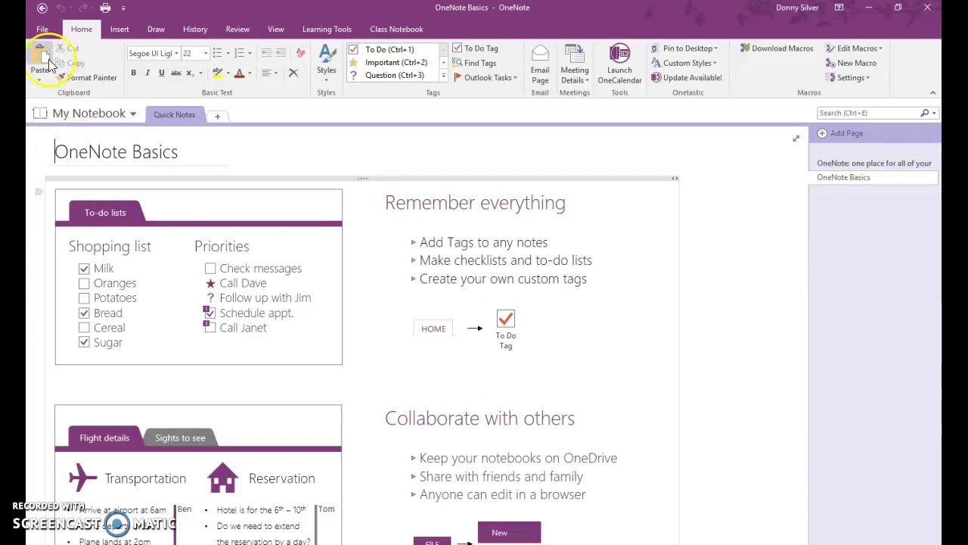
left_click(41, 28)
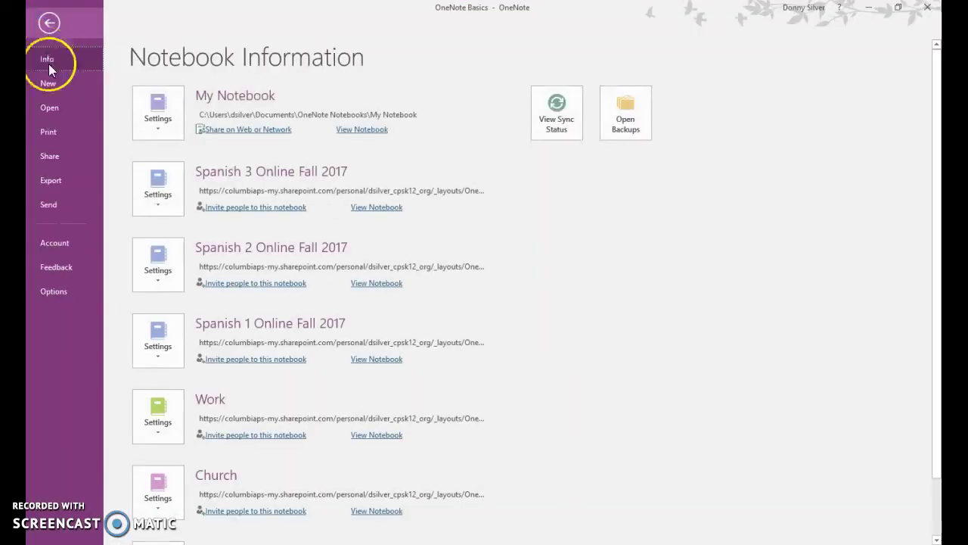